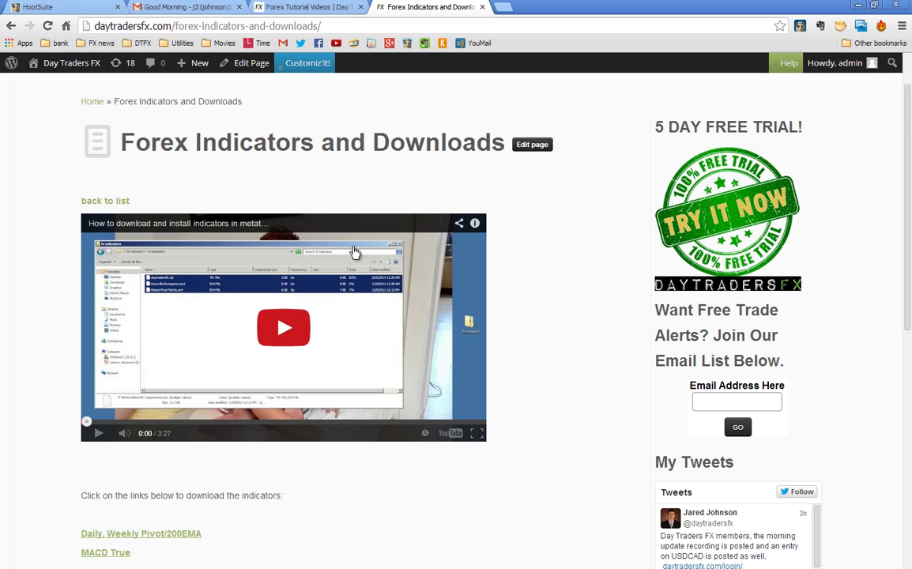
Scroll down the Day Traders FX indicators page to the Forex Indicators.zip link
scroll(376, 340, "down", 1)
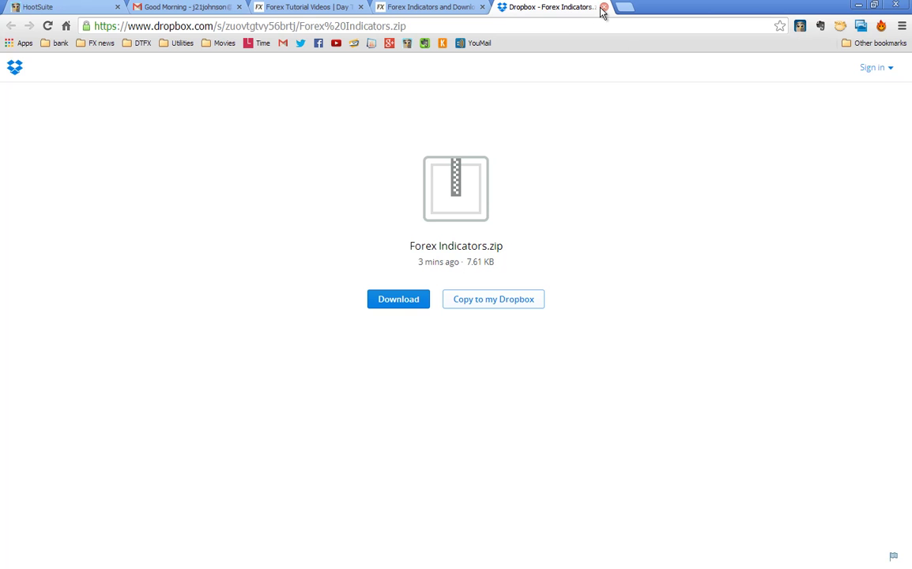
Download Forex Indicators.zip and open its fx indicators folder
left_click(417, 305)
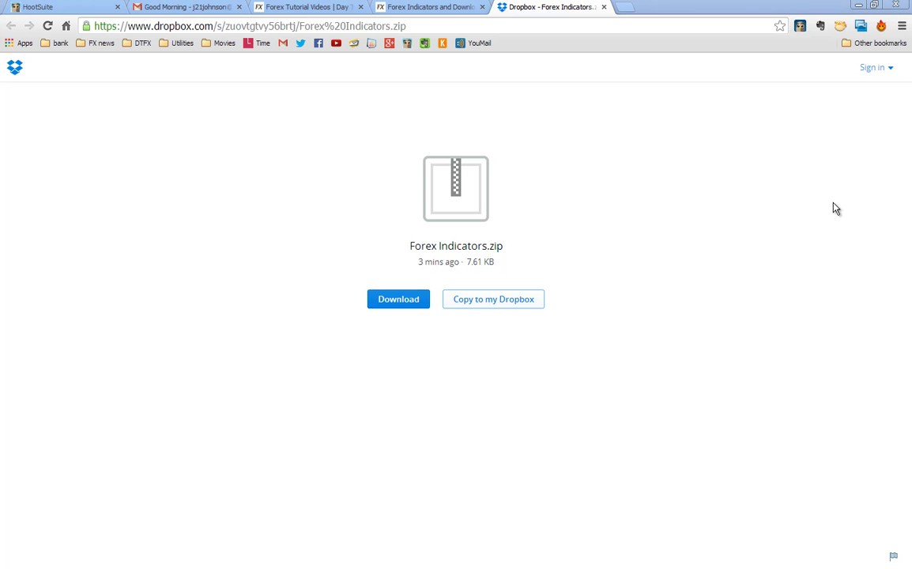
left_click_drag(641, 184, 372, 152)
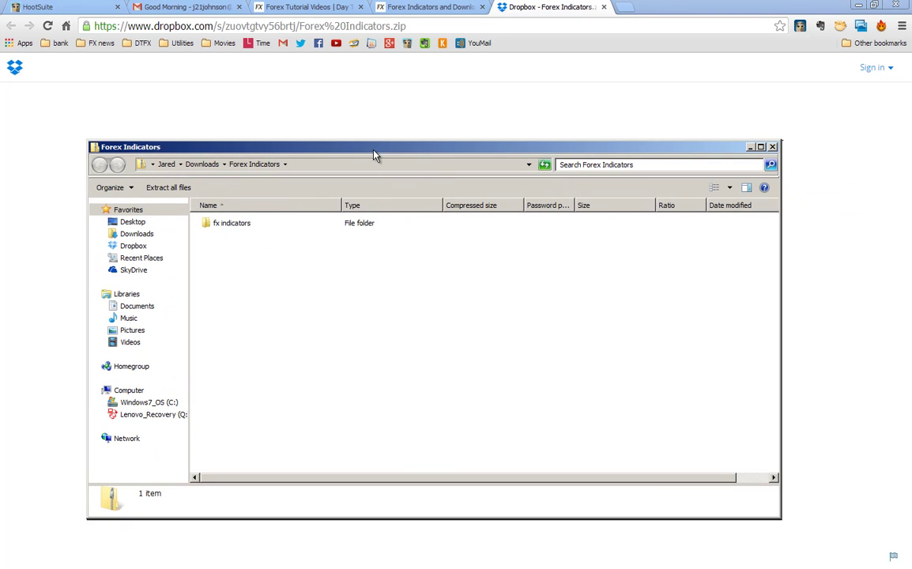
double_click(224, 227)
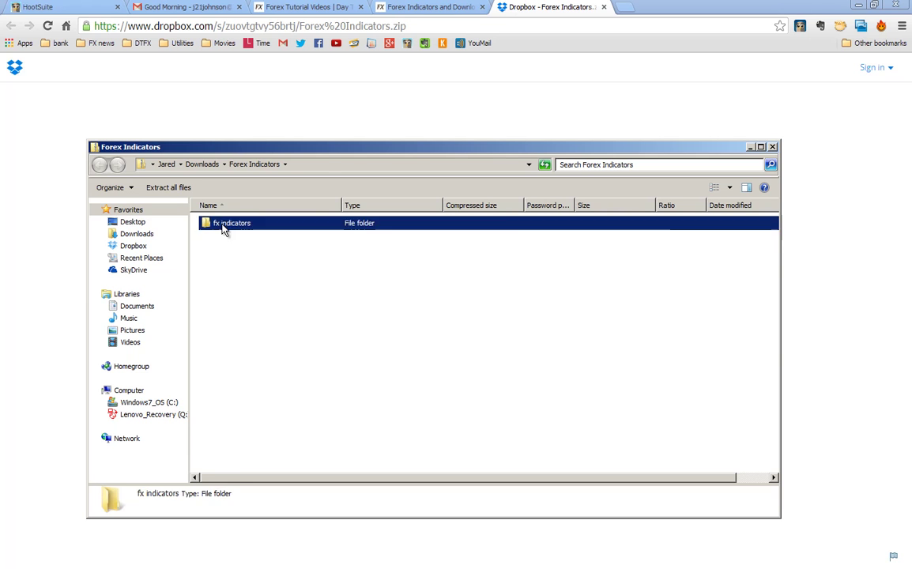
Copy daytradersfx.tpl and Missed Pivot Points.ex4, then close the zip window
left_click_drag(230, 289, 208, 214)
left_click(232, 279)
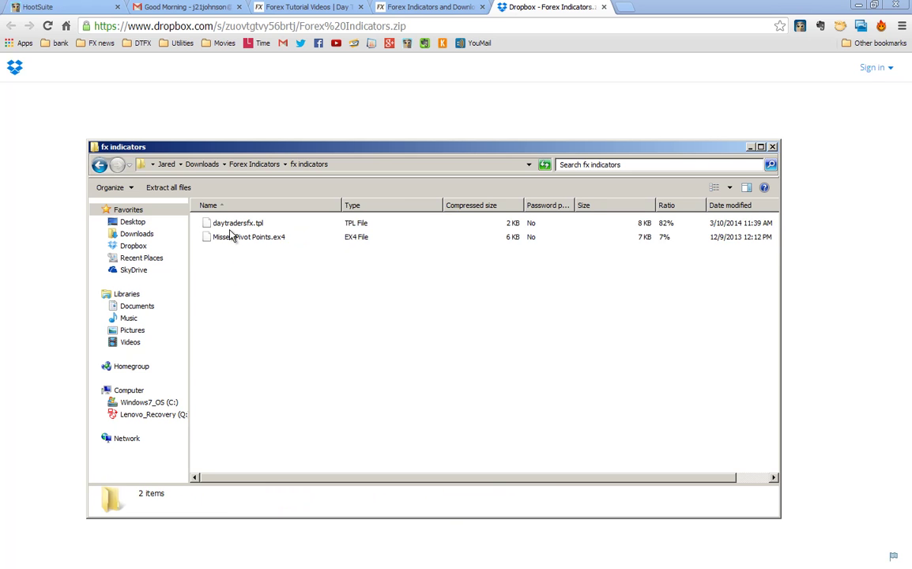
left_click(228, 226)
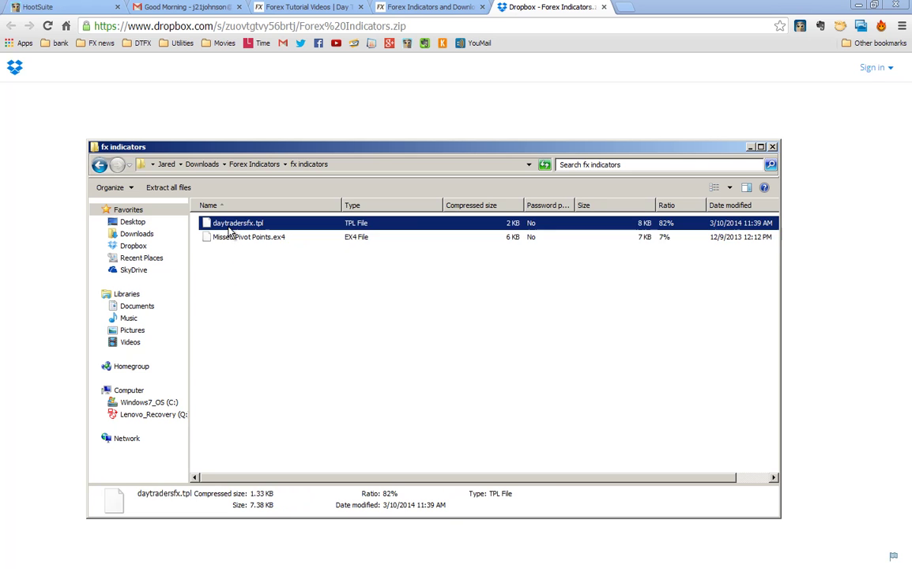
left_click(229, 238, "shift")
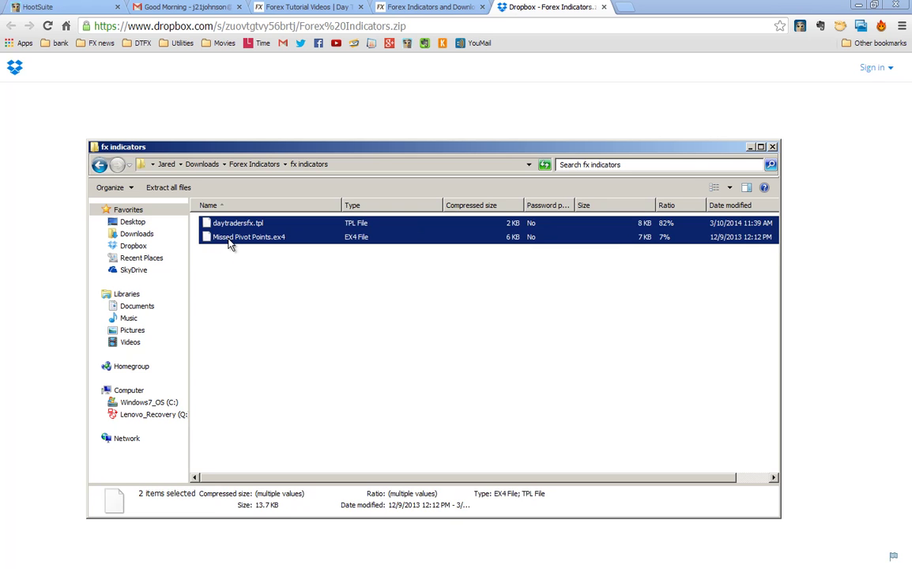
left_click(312, 279)
left_click_drag(276, 272, 238, 223)
right_click(238, 224)
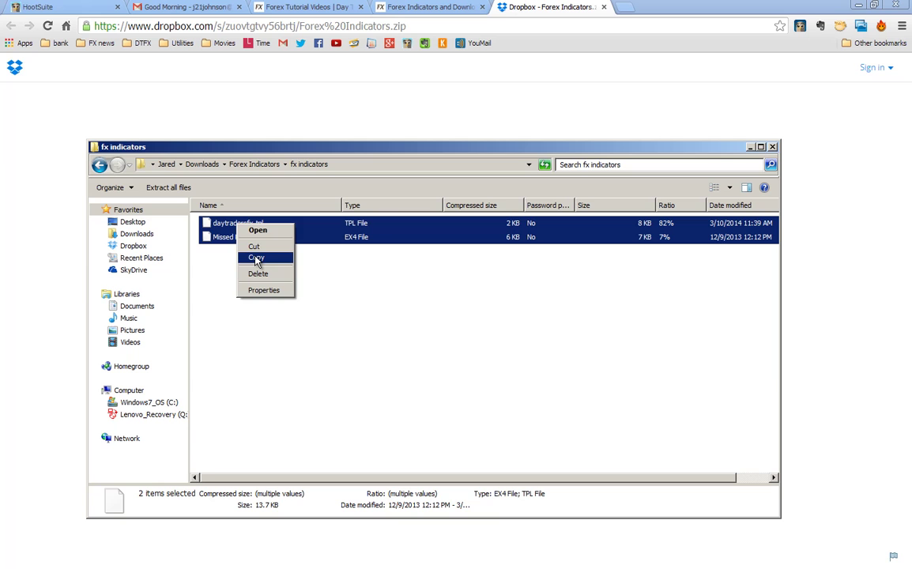
left_click(256, 258)
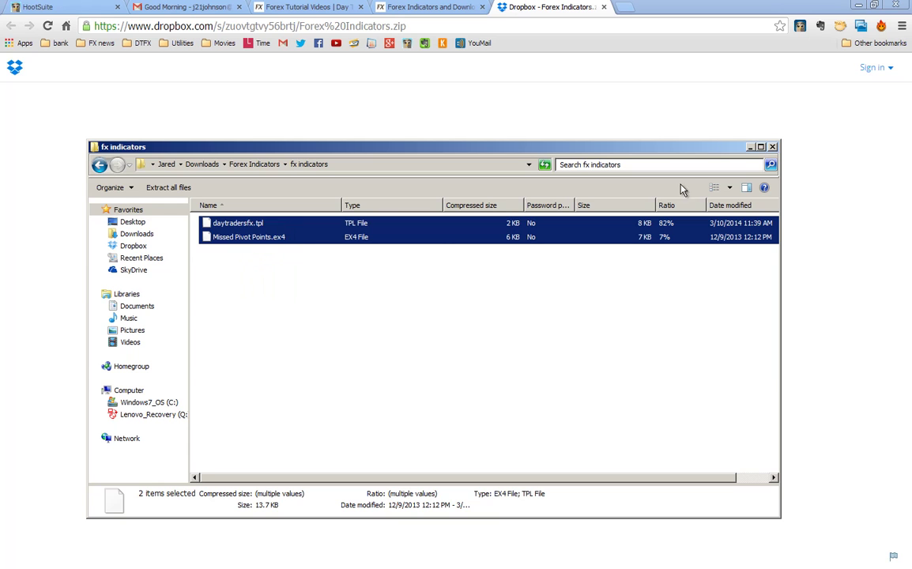
left_click(773, 148)
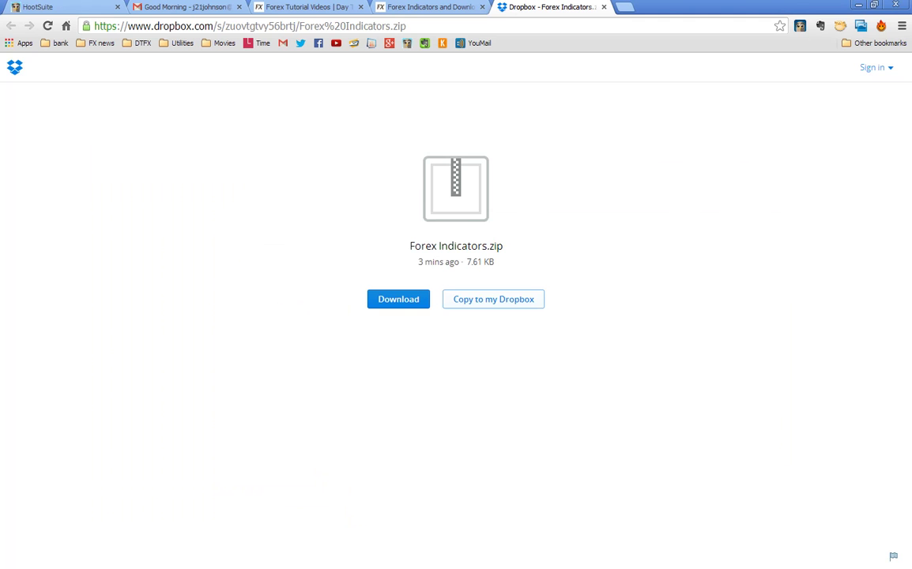
Switch to MetaTrader 4's EURUSD H1 chart and show the File menu
key("alt+Tab")
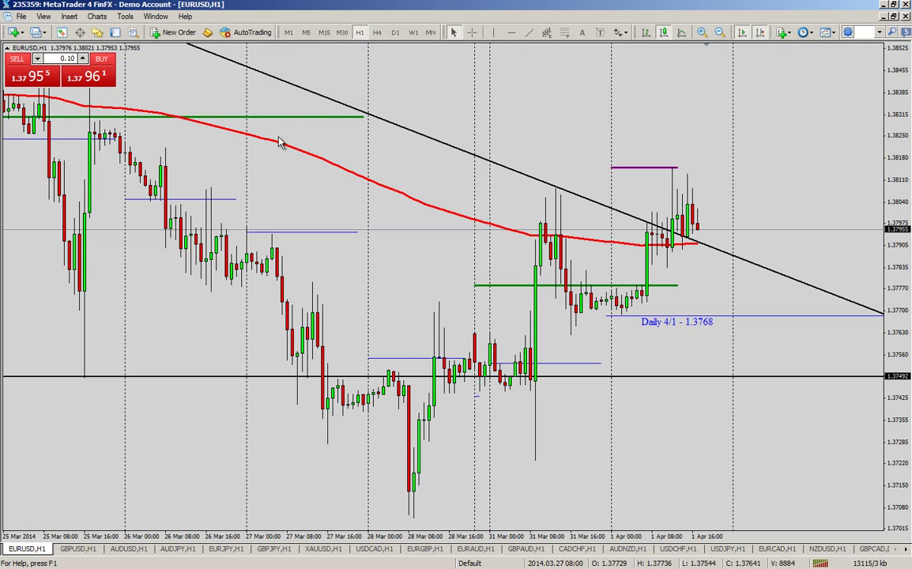
left_click(24, 18)
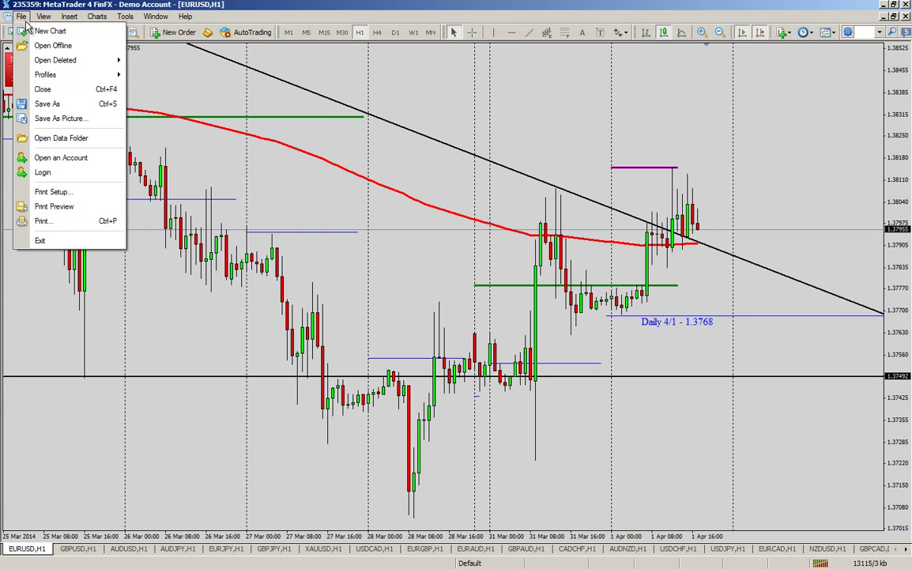
Open the data folder's templates subfolder and paste the copied files into it
left_click(41, 140)
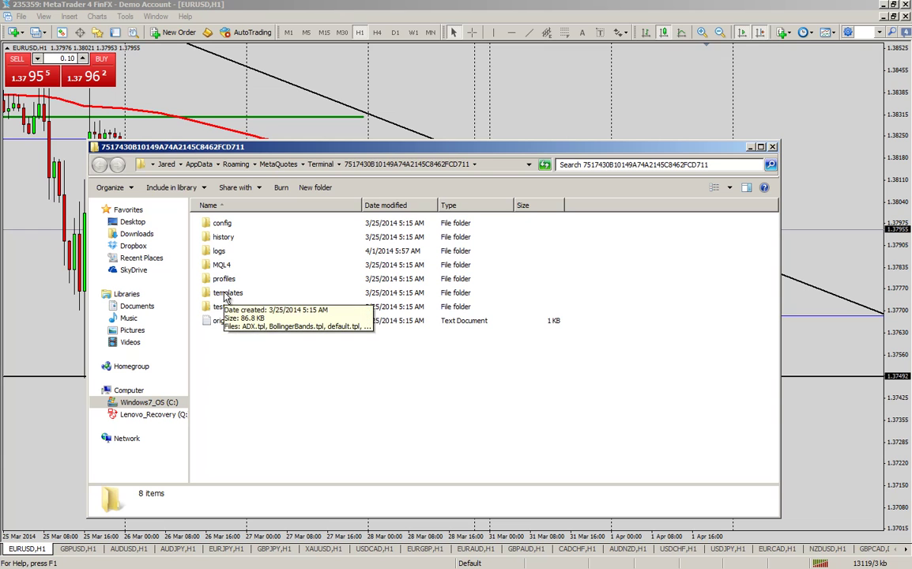
double_click(226, 294)
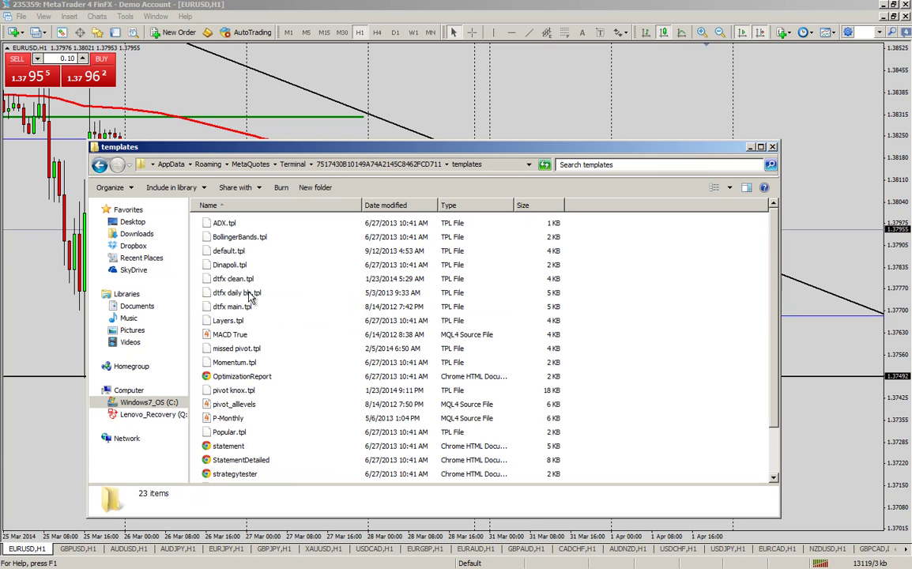
right_click(278, 306)
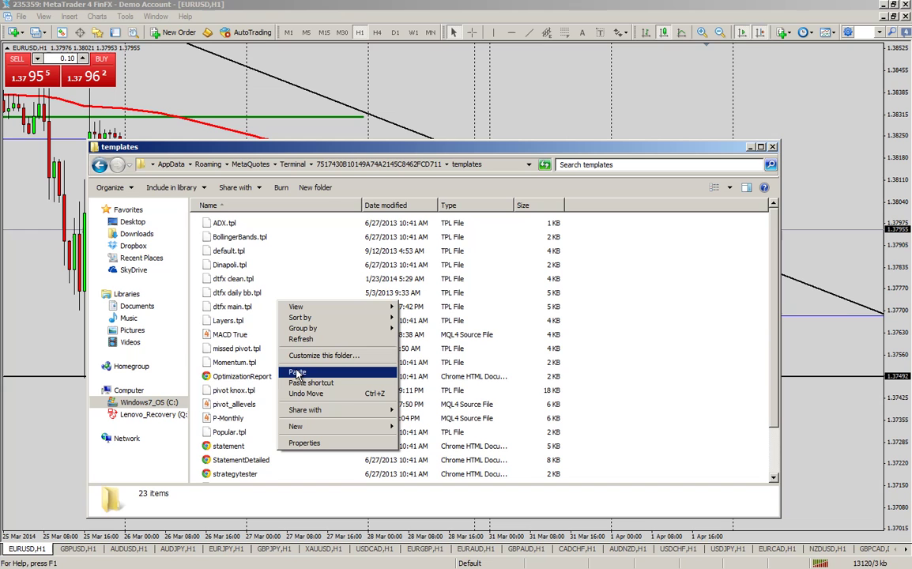
left_click(589, 338)
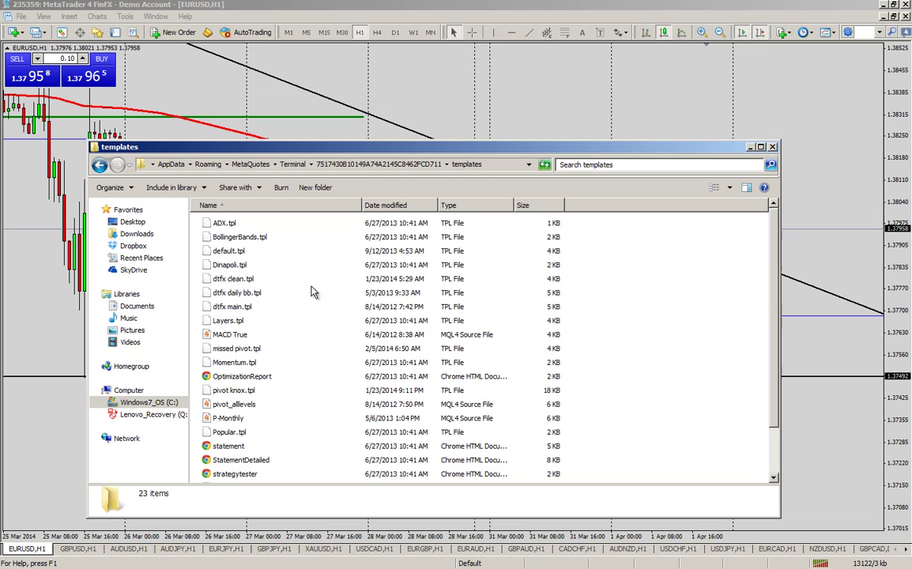
Browse from the data folder into MQL4\Indicators, then return to MQL4
left_click(98, 166)
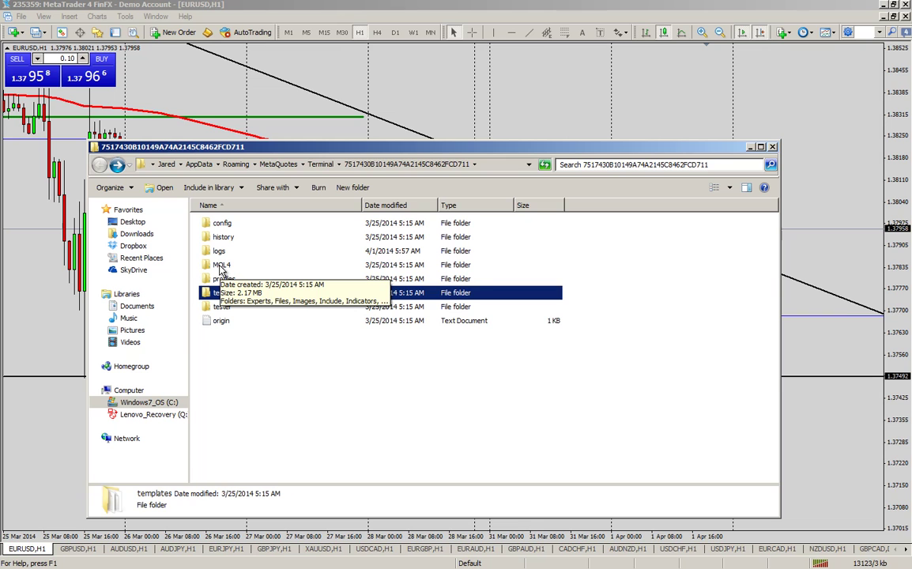
double_click(222, 268)
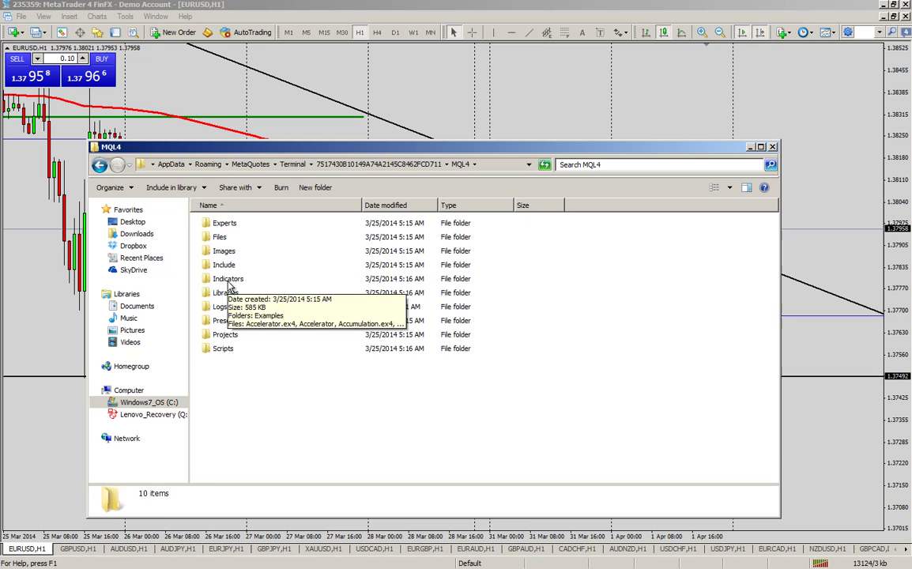
double_click(228, 279)
right_click(275, 287)
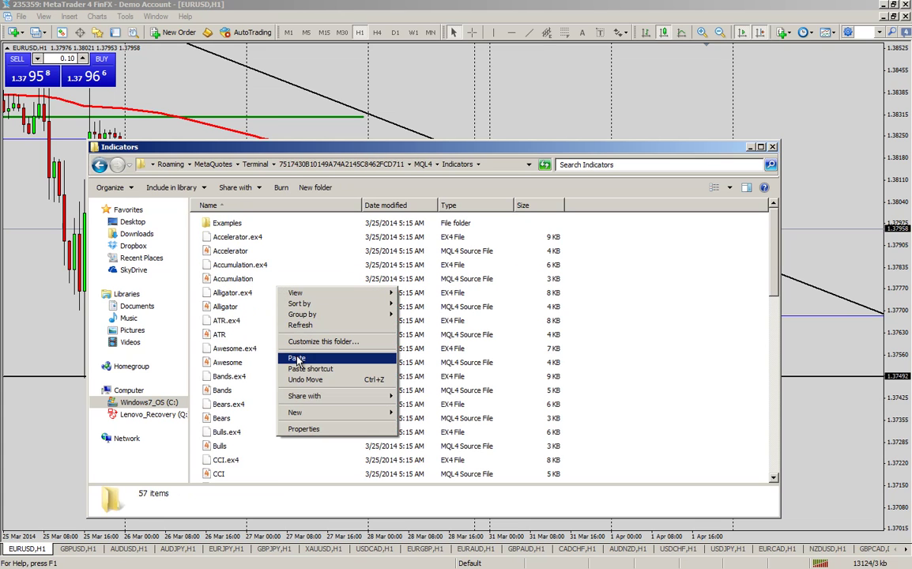
left_click(100, 166)
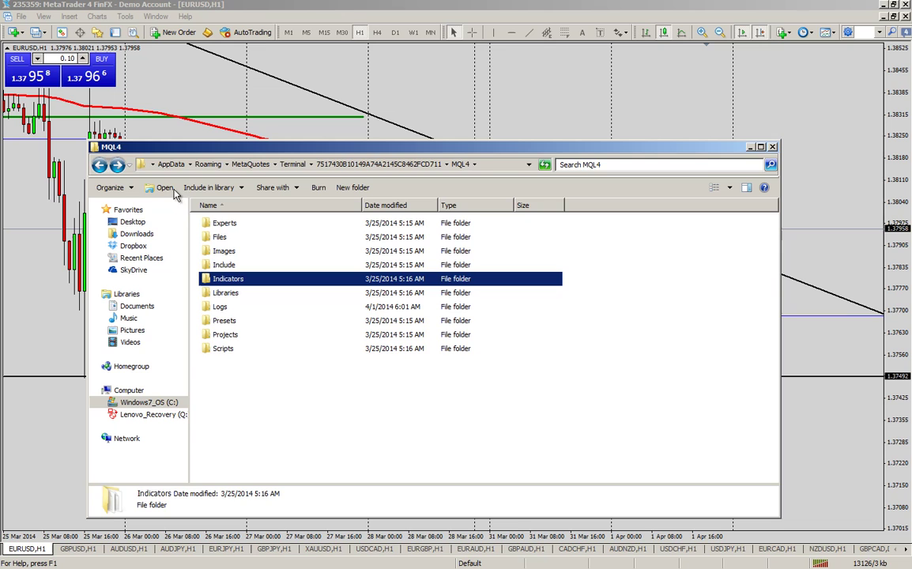
Navigate to MQL4\Experts, showing its nine files such as Pivot_Backtest
left_click(100, 165)
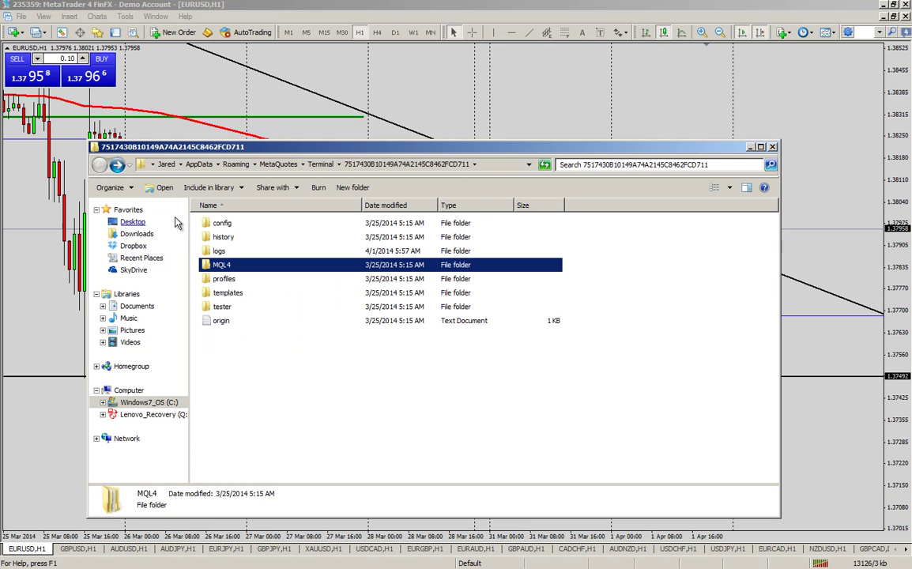
double_click(222, 267)
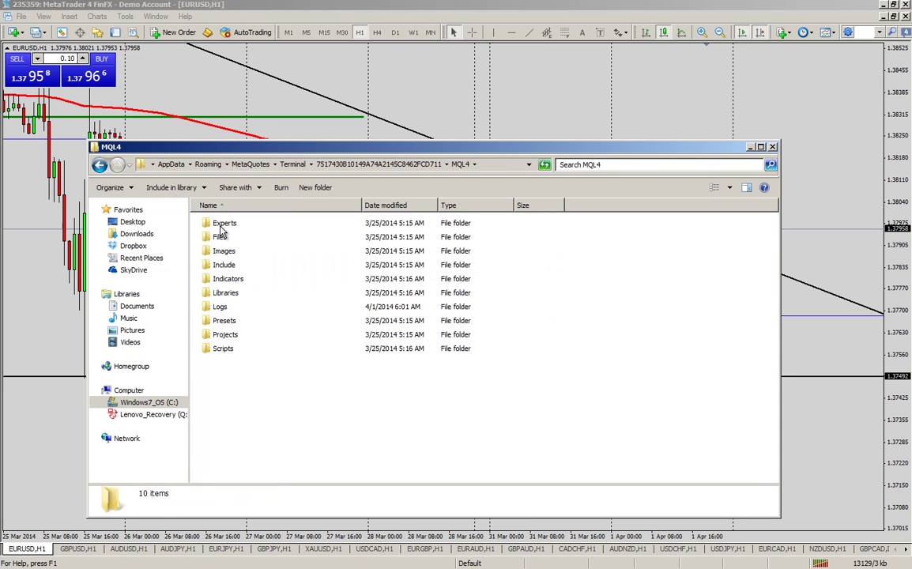
double_click(220, 224)
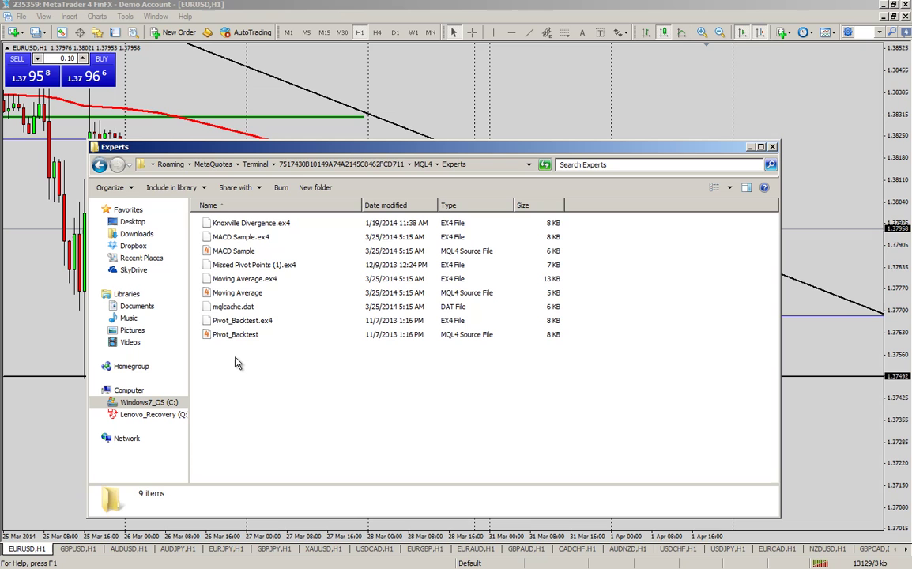
right_click(237, 360)
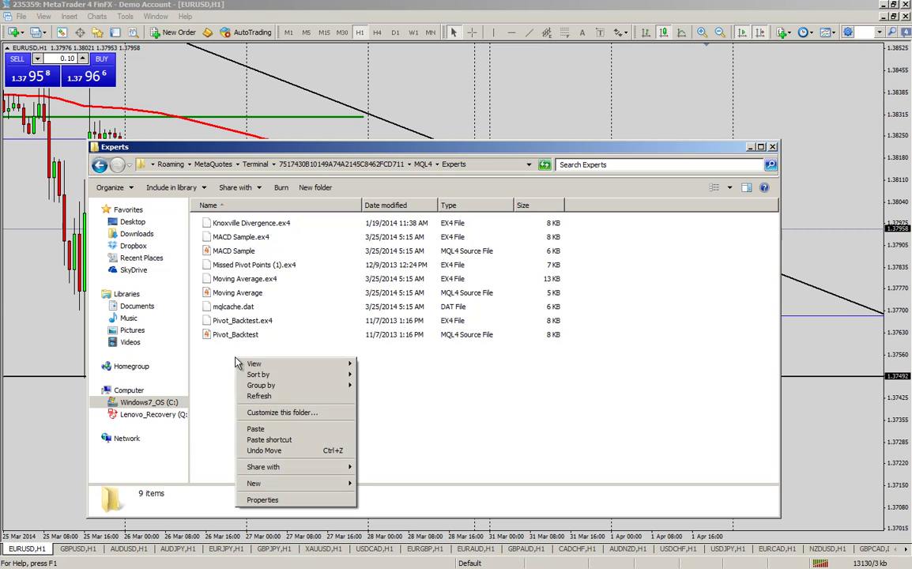
left_click(452, 448)
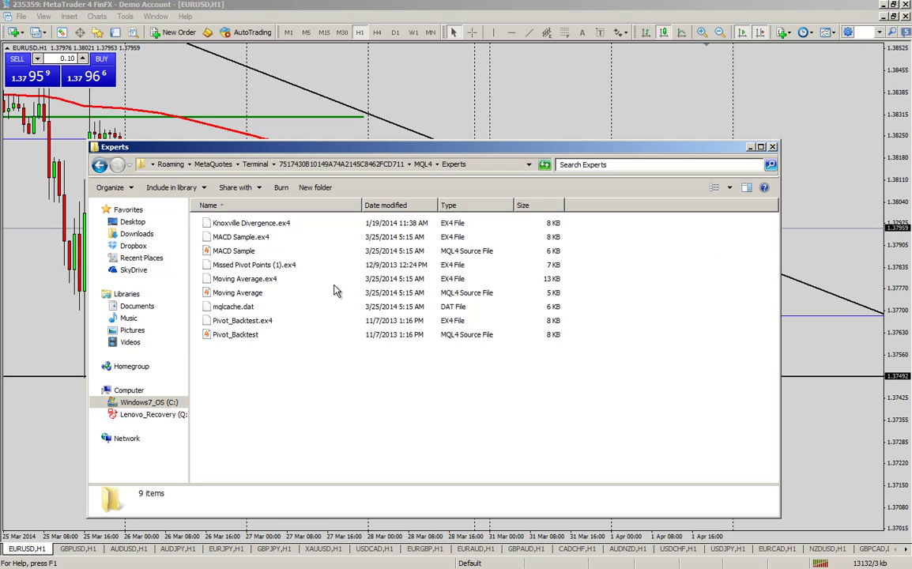
Close Explorer, reopen and close the data folder, and drag EURUSD H1 to the latest bars
left_click(773, 149)
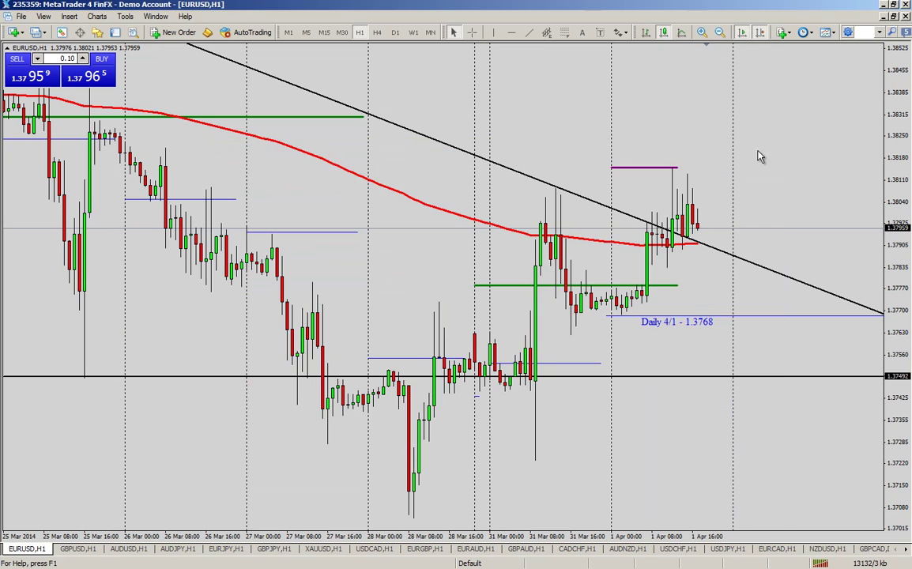
left_click(22, 15)
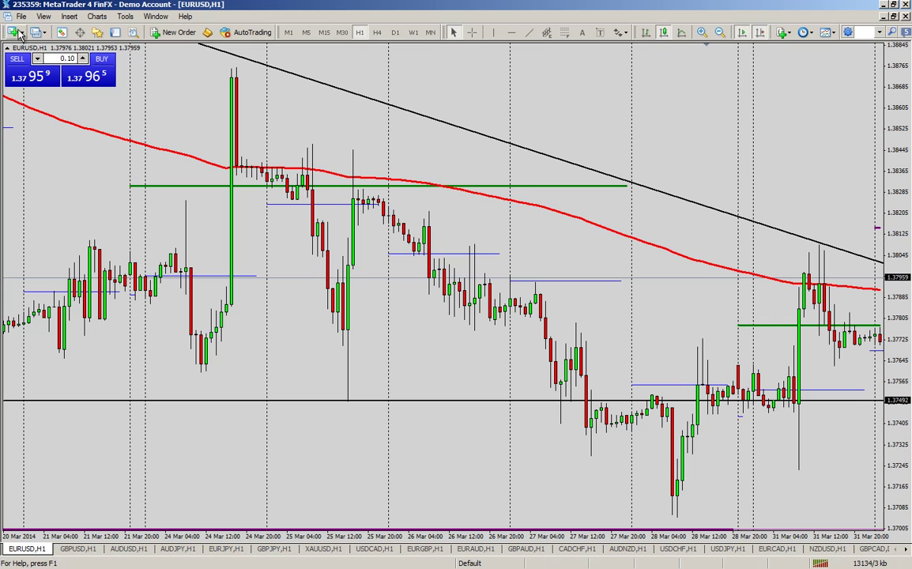
left_click(20, 19)
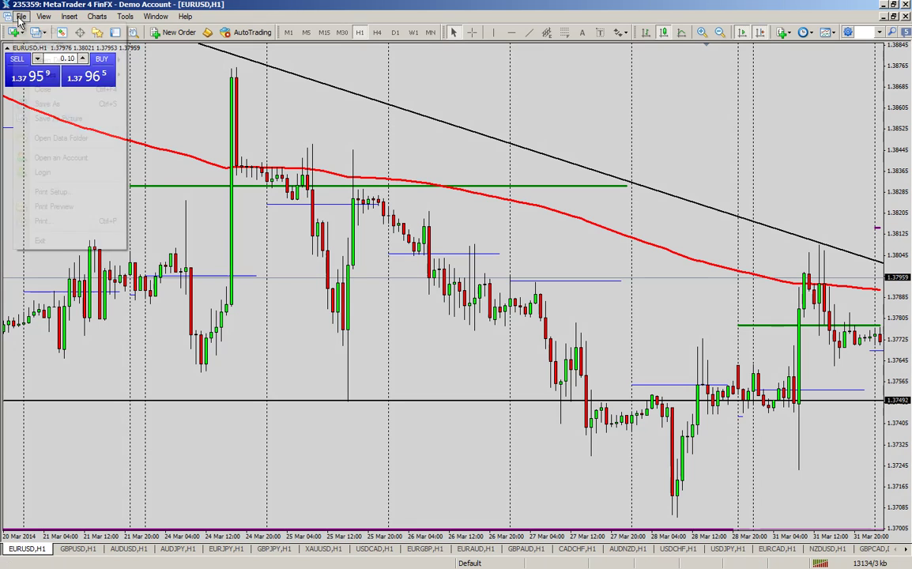
left_click(48, 139)
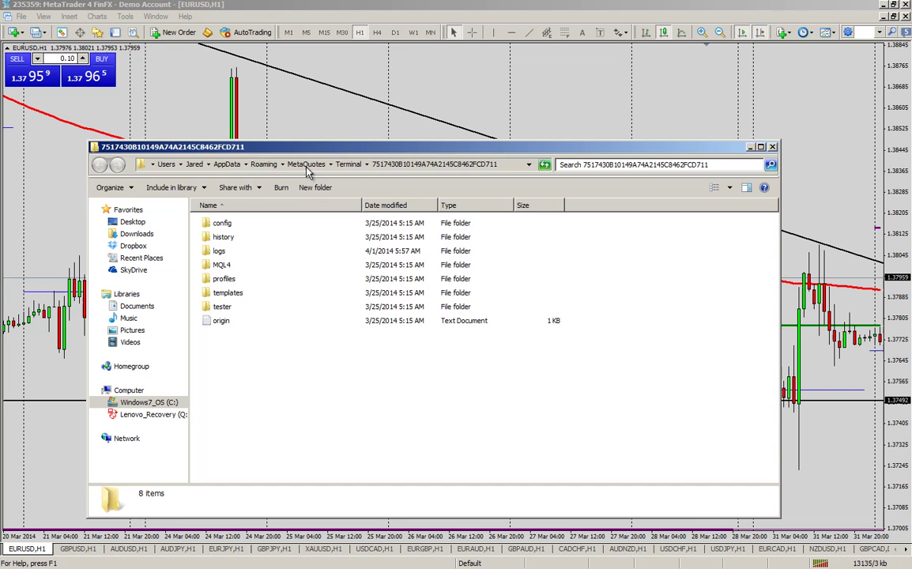
left_click(773, 148)
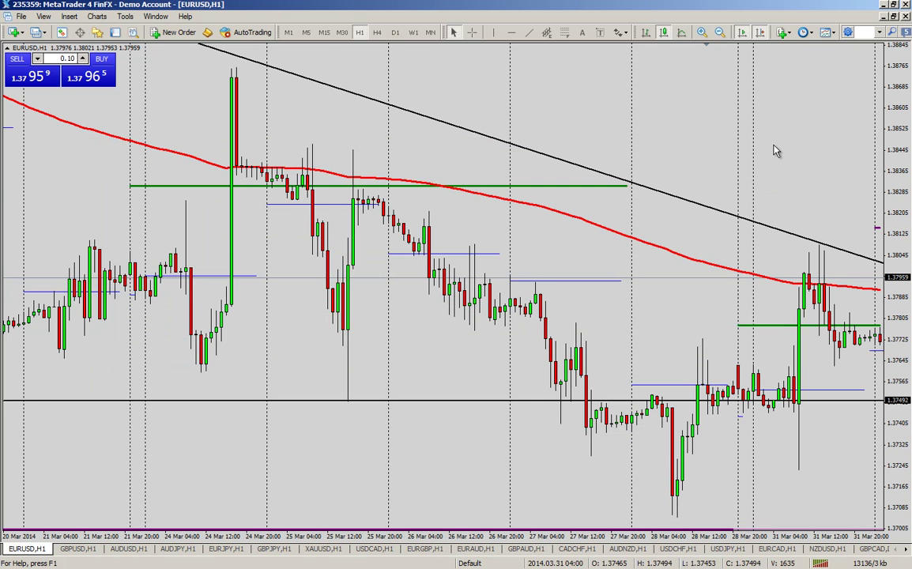
left_click_drag(840, 142, 476, 136)
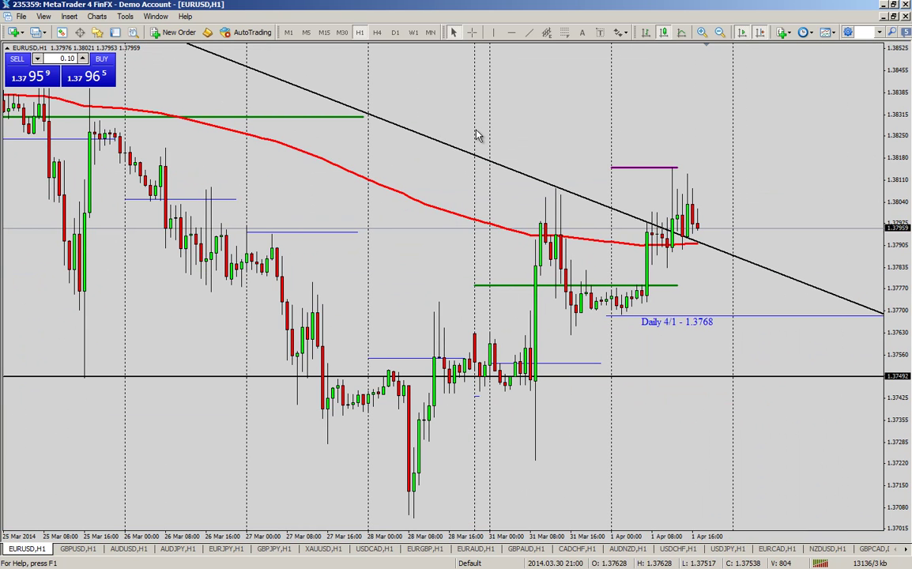